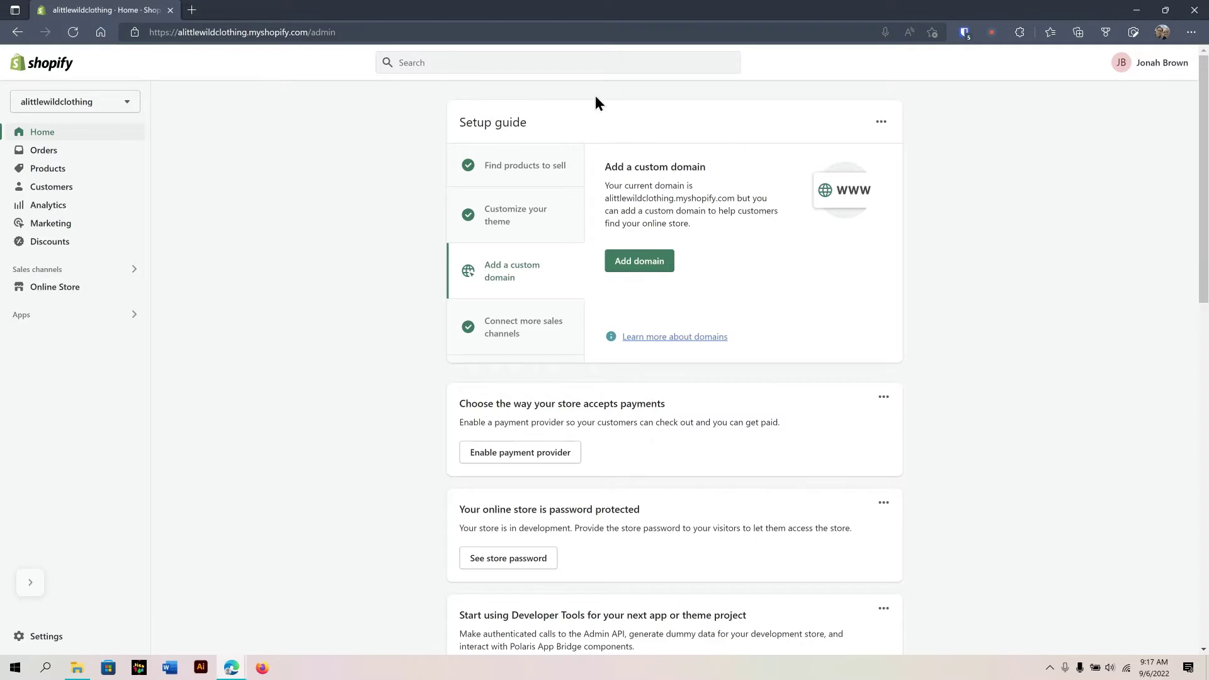
From the admin, reach the Shopify App Store and search it for 'download'.
click(465, 65)
text(app)
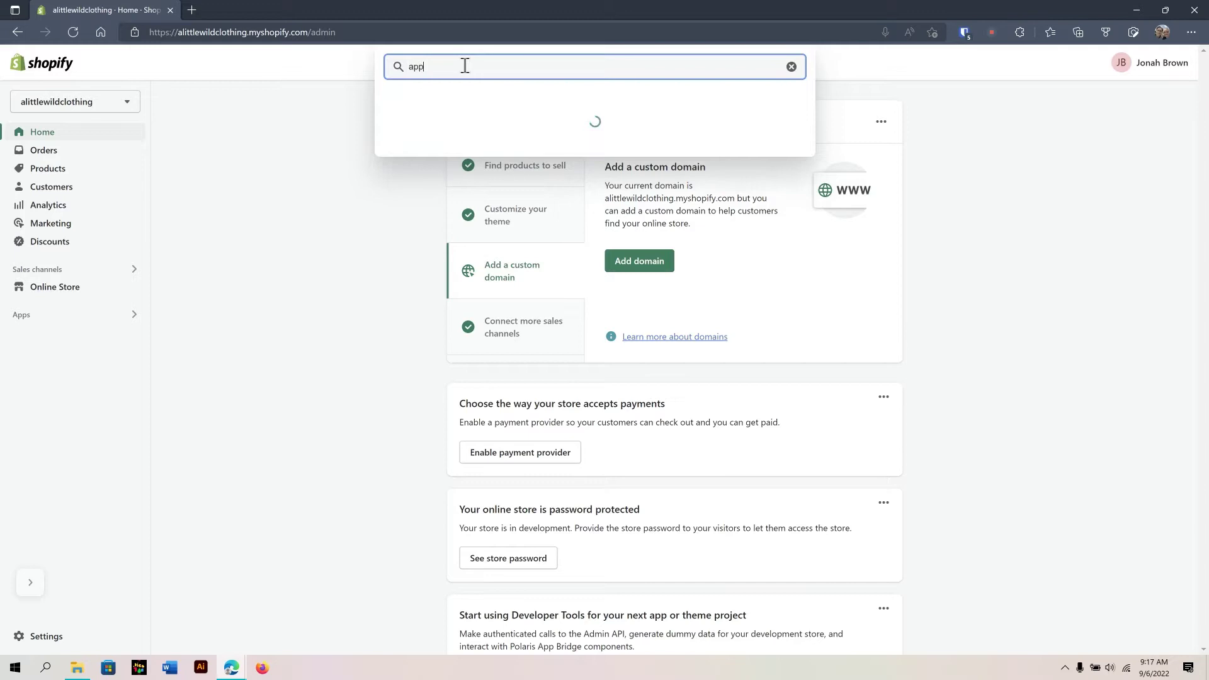
text(s)
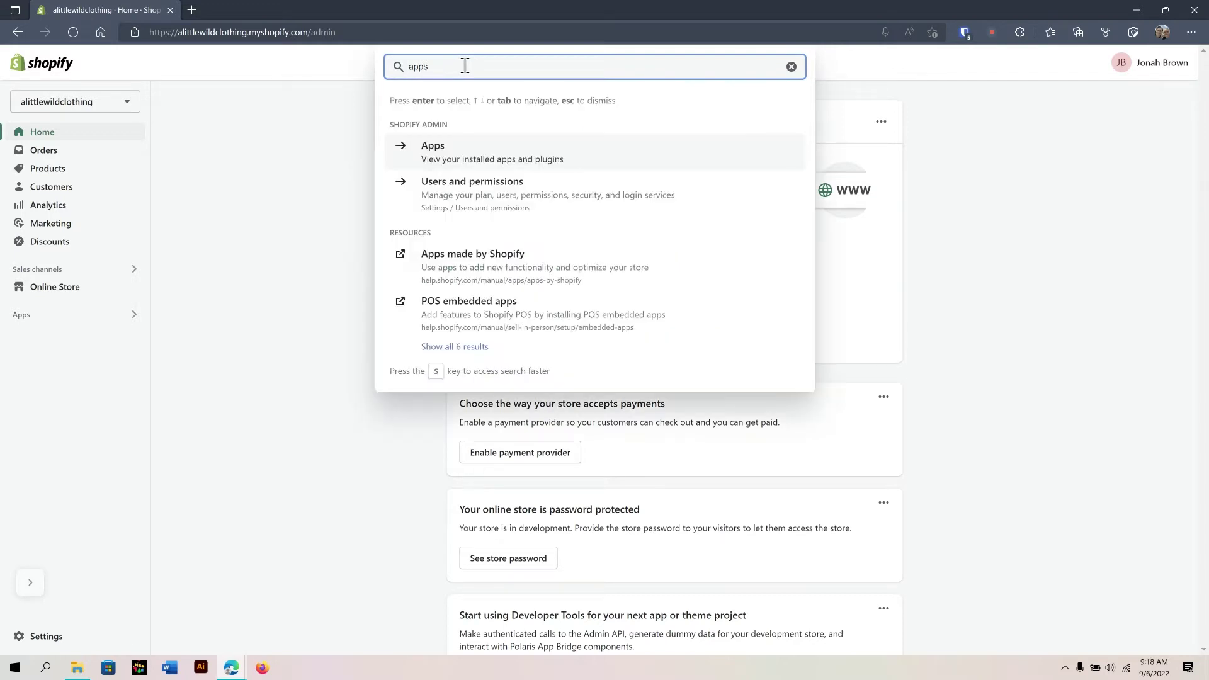
click(459, 156)
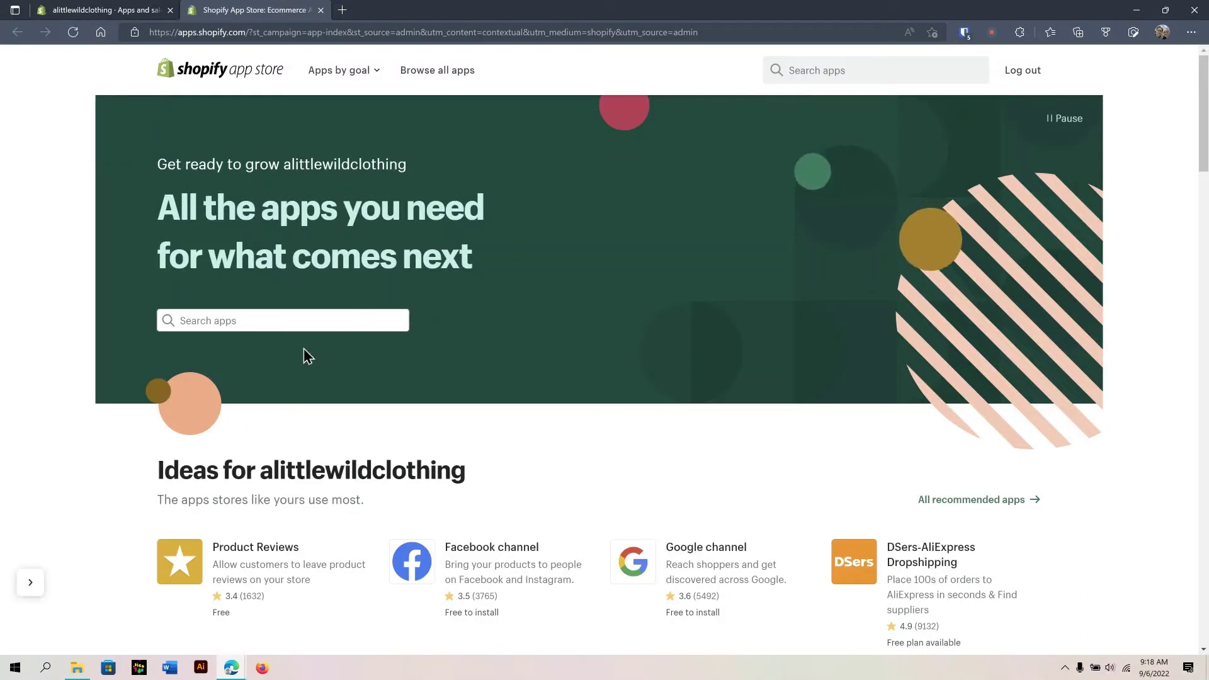
click(299, 322)
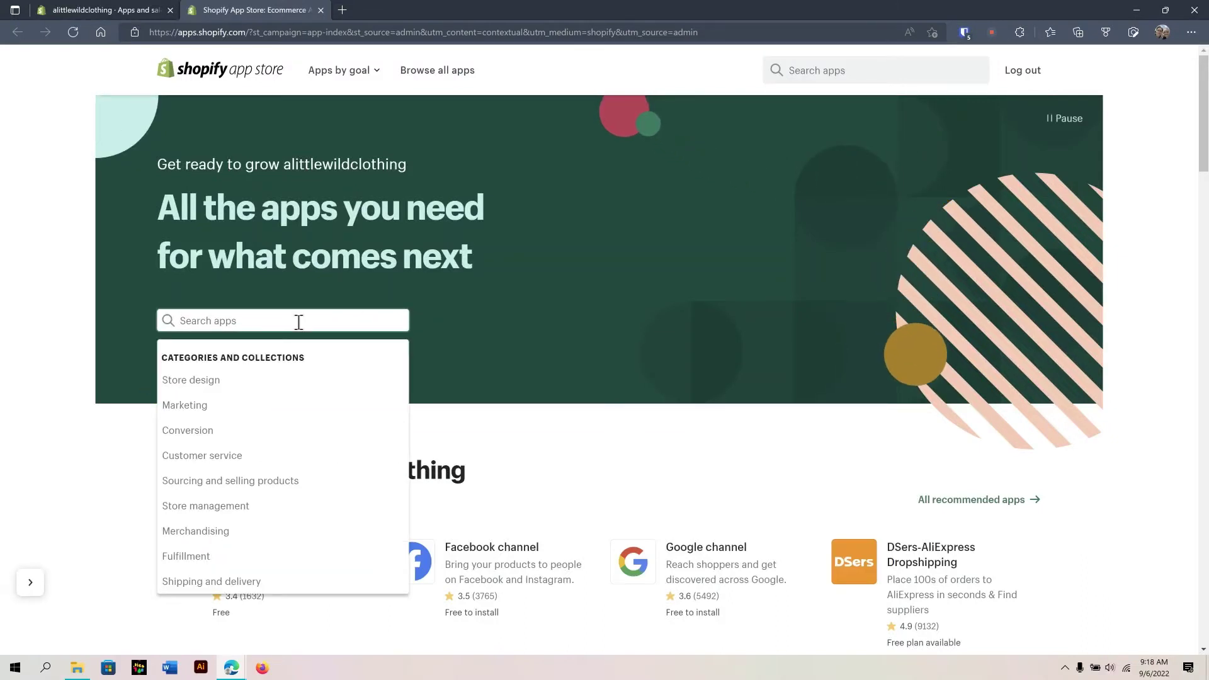
text(d)
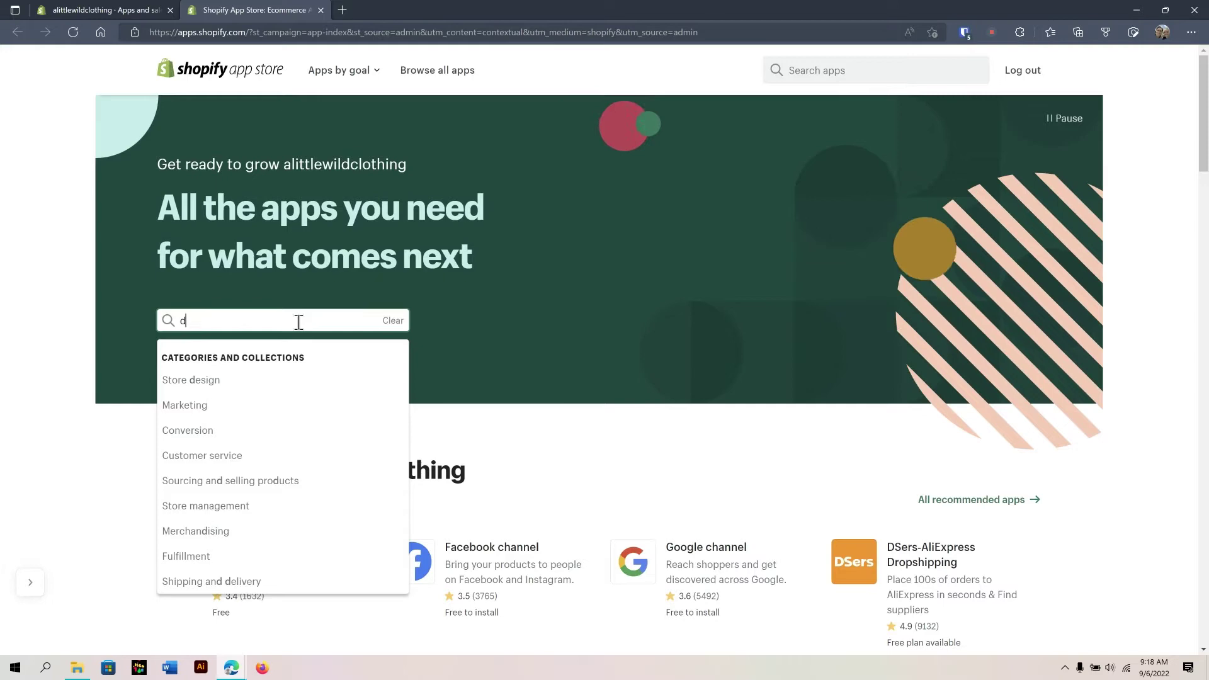
text(ownlo)
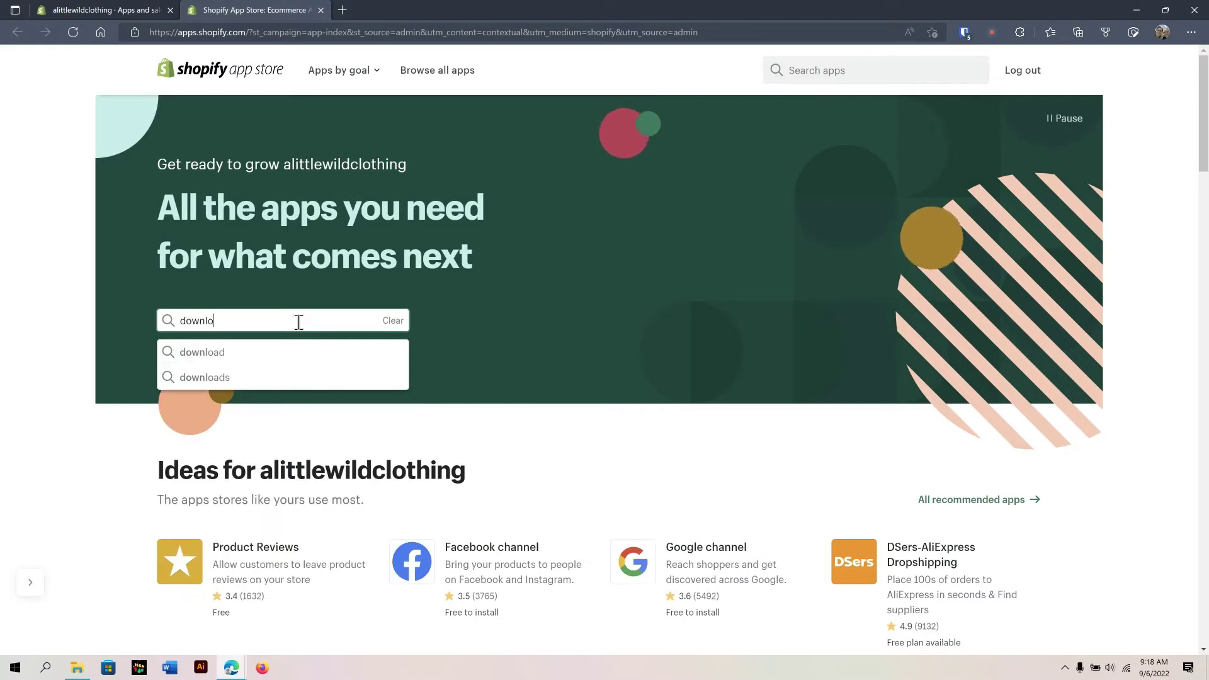
text(ad)
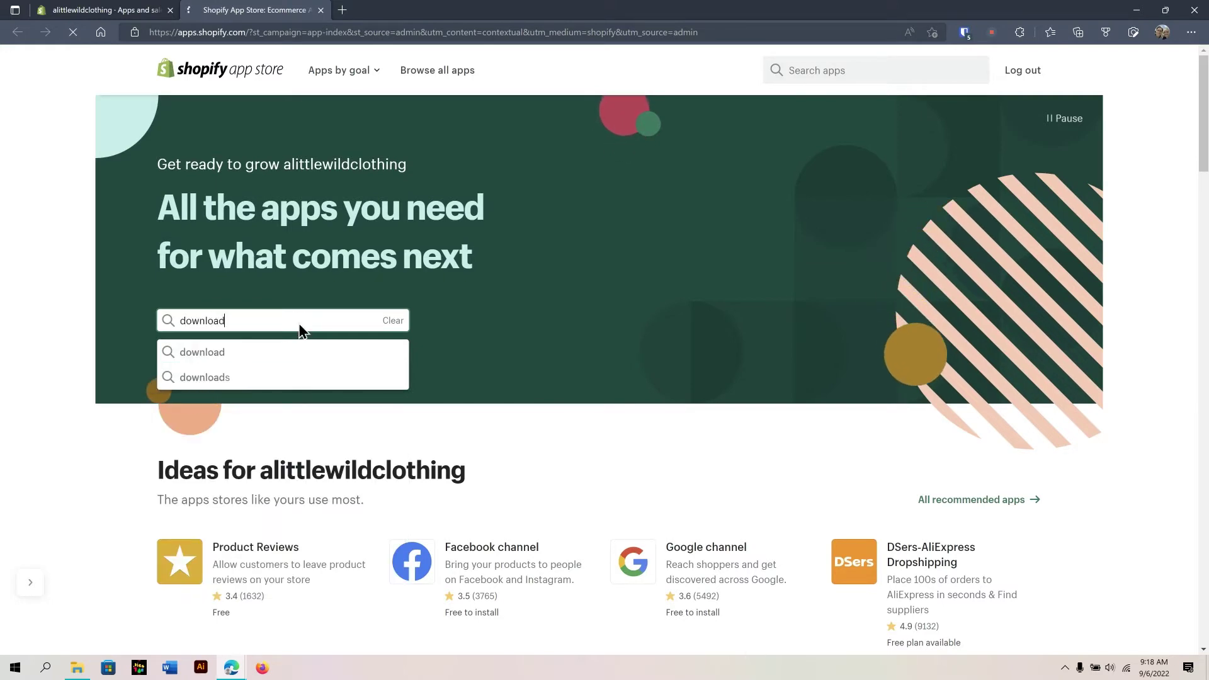
key(Return)
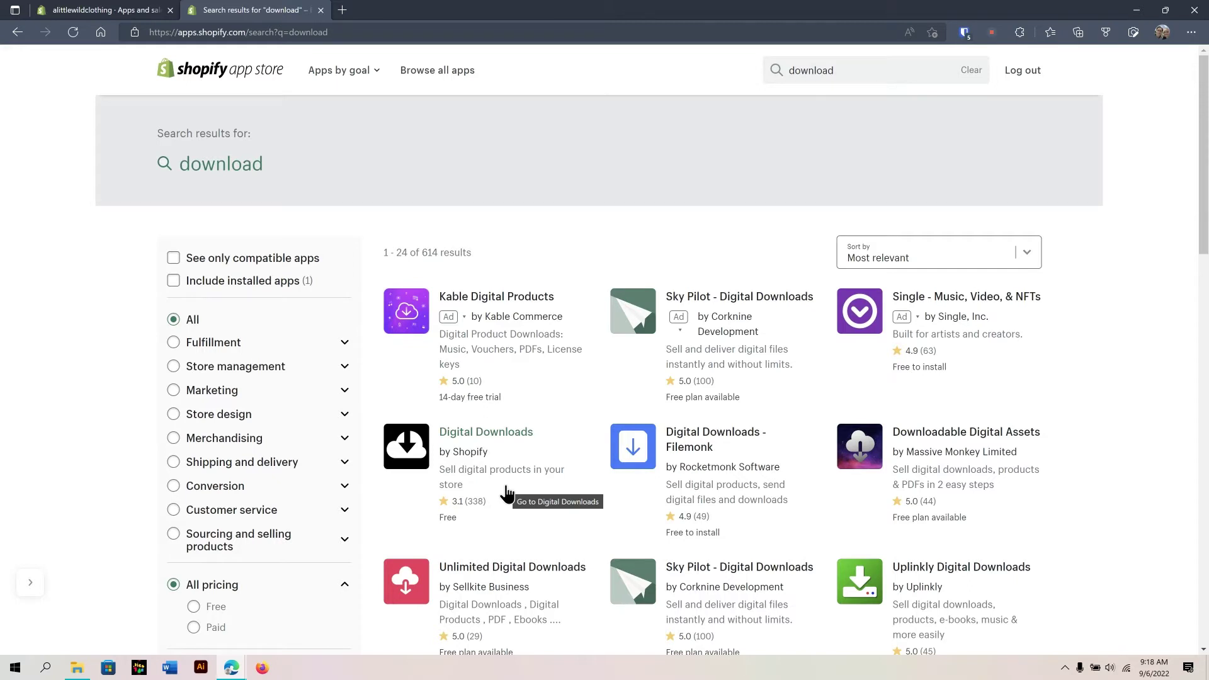
Add the free Digital Downloads app by Shopify and confirm the install with its permissions.
click(471, 446)
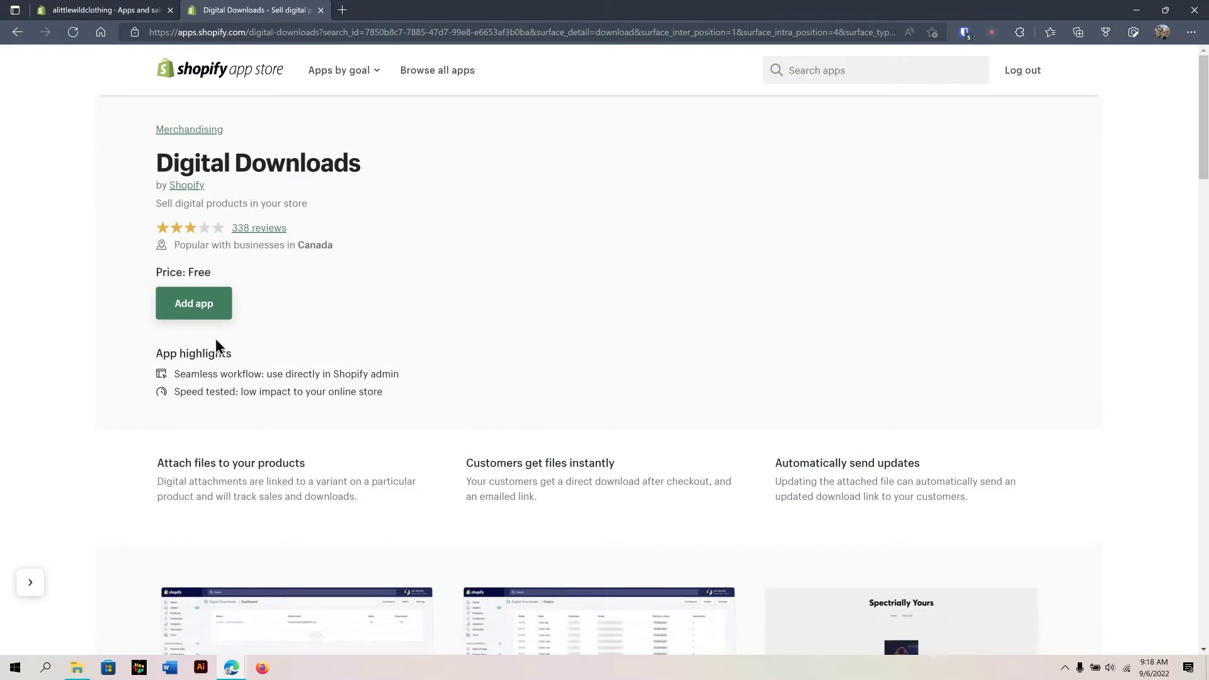
click(209, 320)
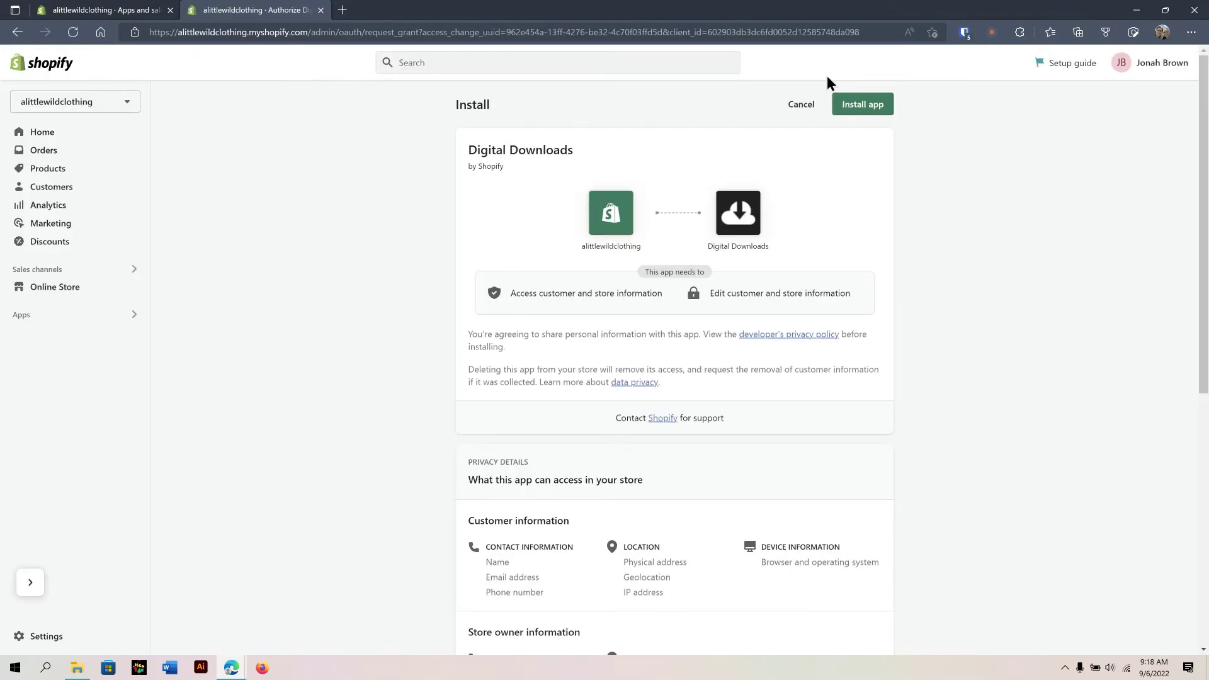
click(882, 108)
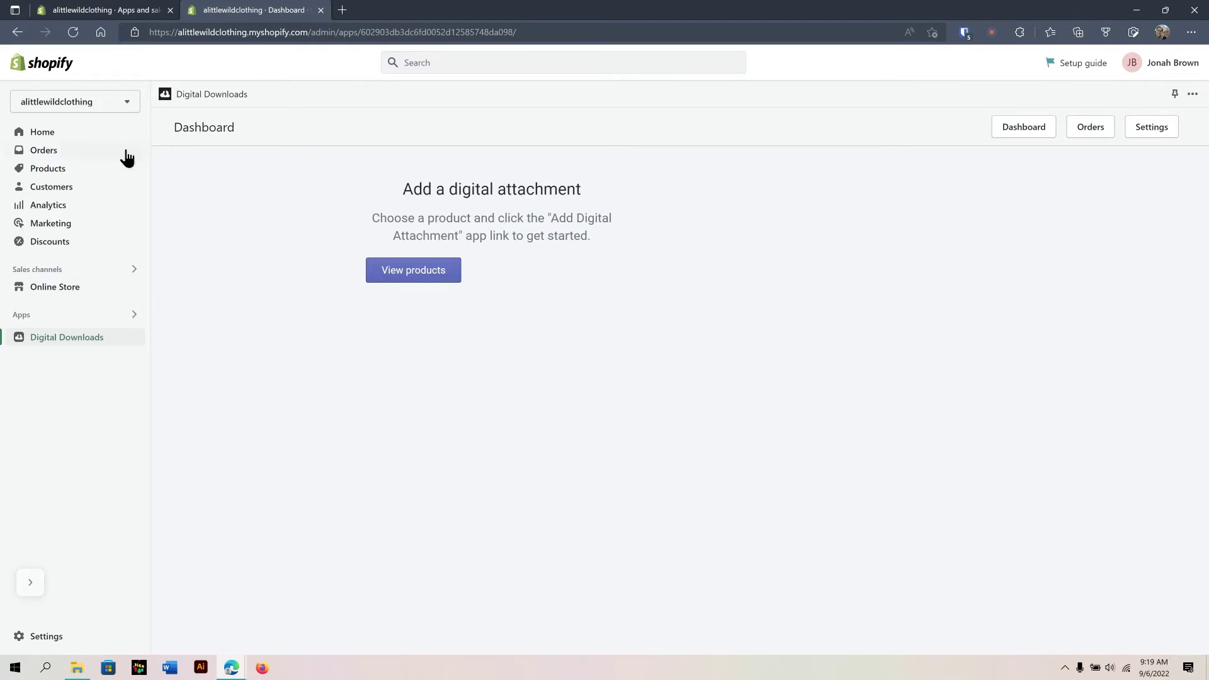
From Products, open Coffee Fill Line mug and choose Add Digital Attachment under More actions.
click(90, 168)
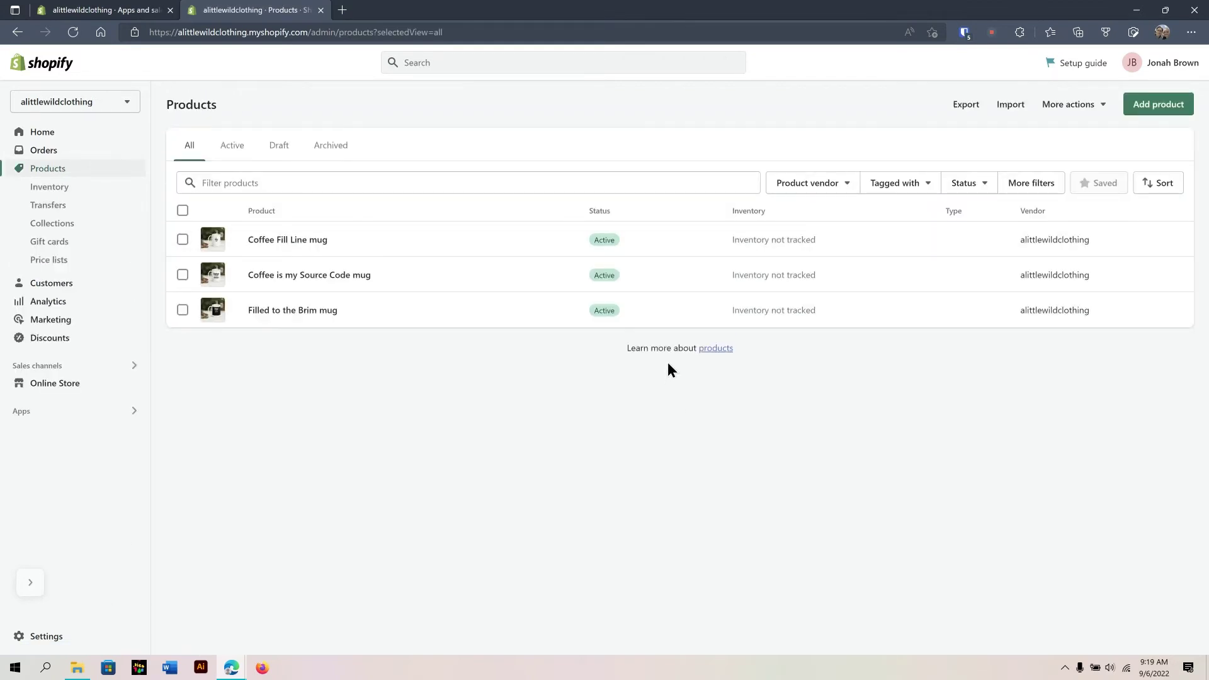
click(383, 248)
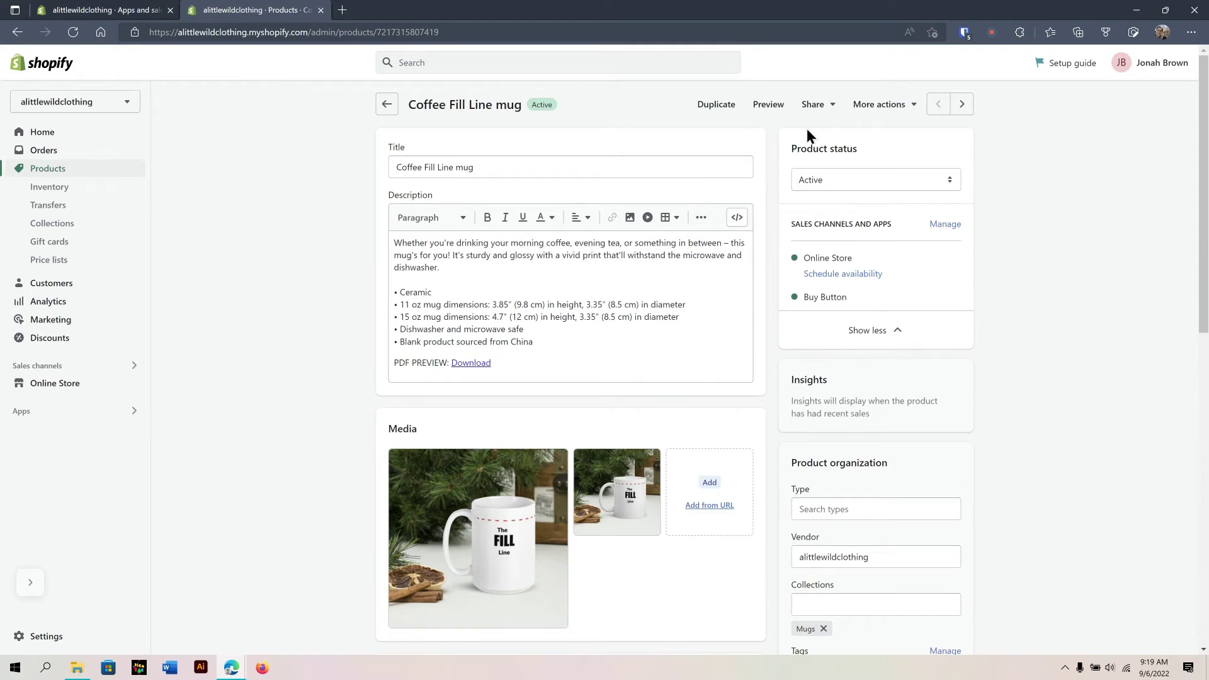
click(884, 111)
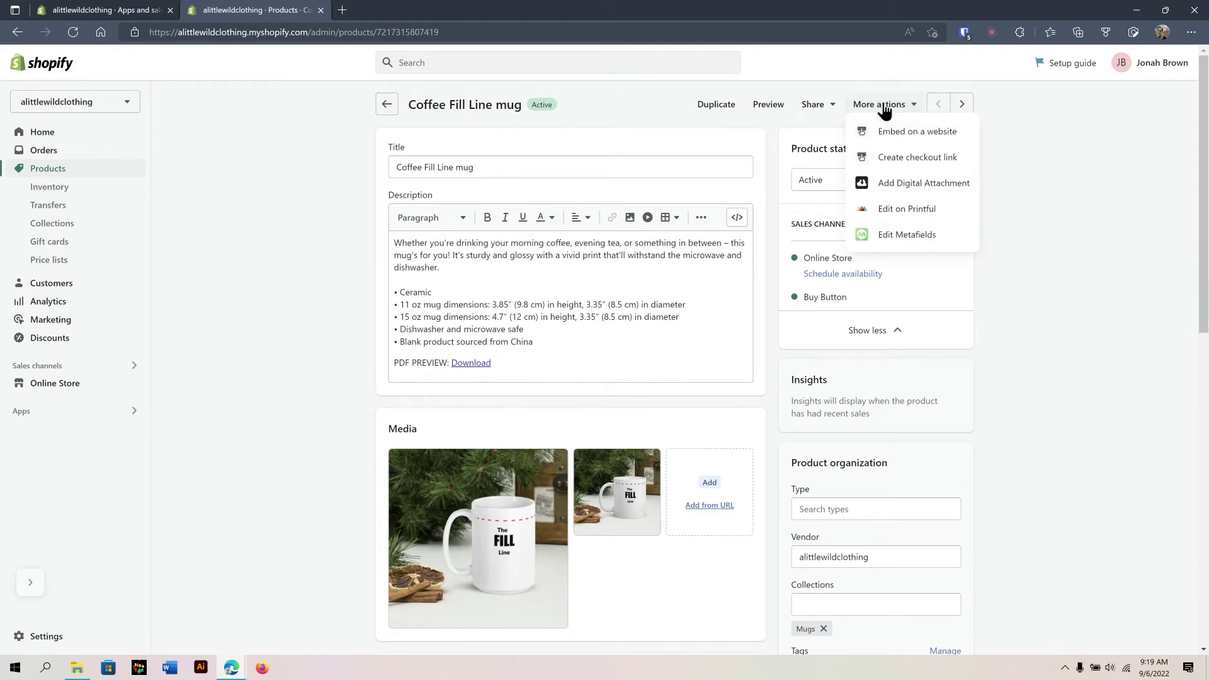
click(895, 193)
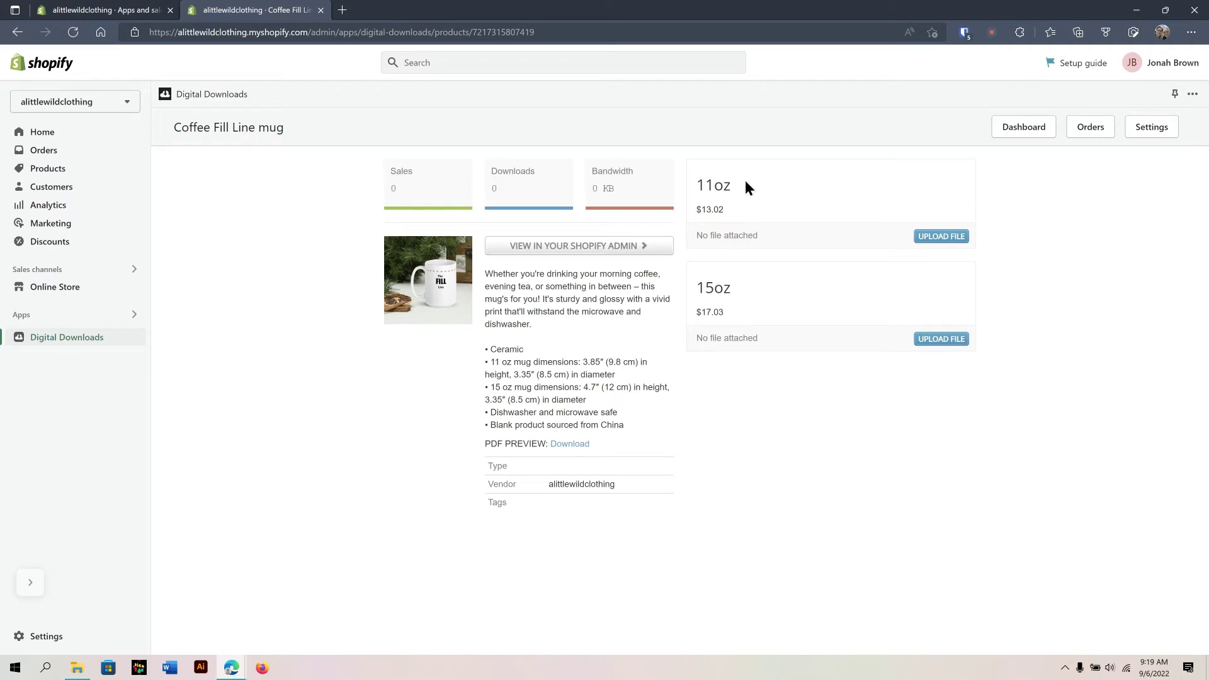
Review the 11oz and 15oz variant rows, then upload 50 years.pdf to the 15oz variant.
drag(742, 184, 694, 186)
click(804, 282)
drag(733, 283, 692, 286)
click(810, 296)
click(959, 342)
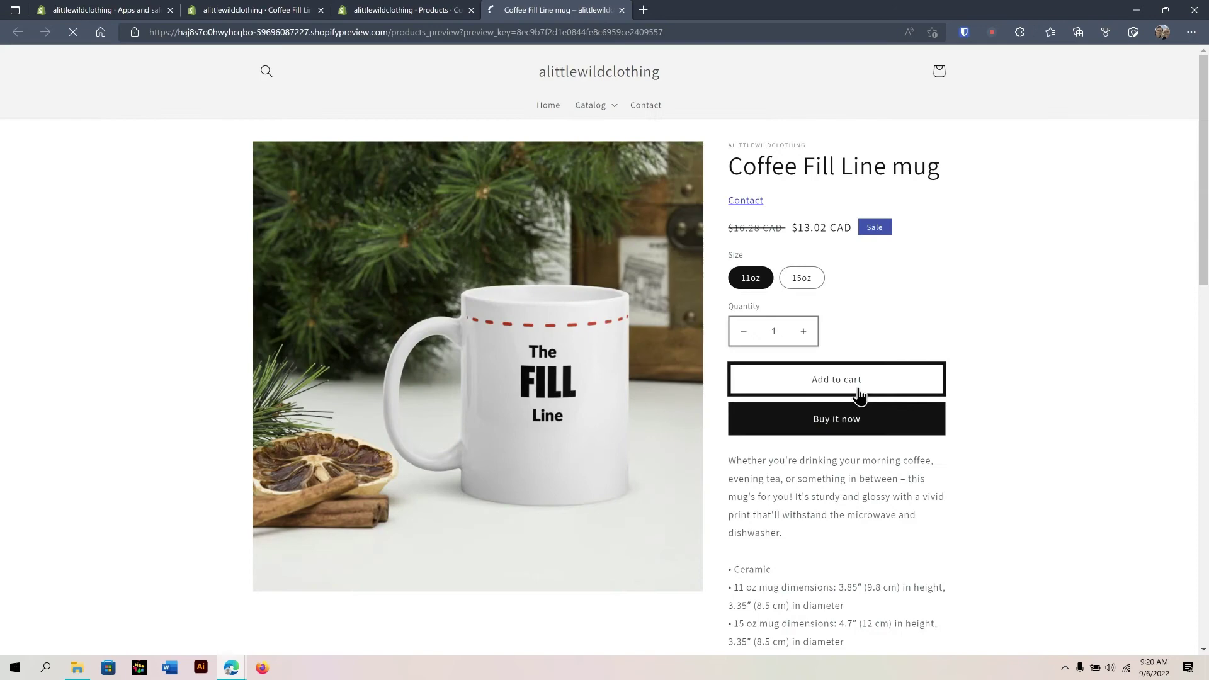
In the storefront preview, choose the 15oz mug and buy it now to reach the download confirmation.
click(802, 276)
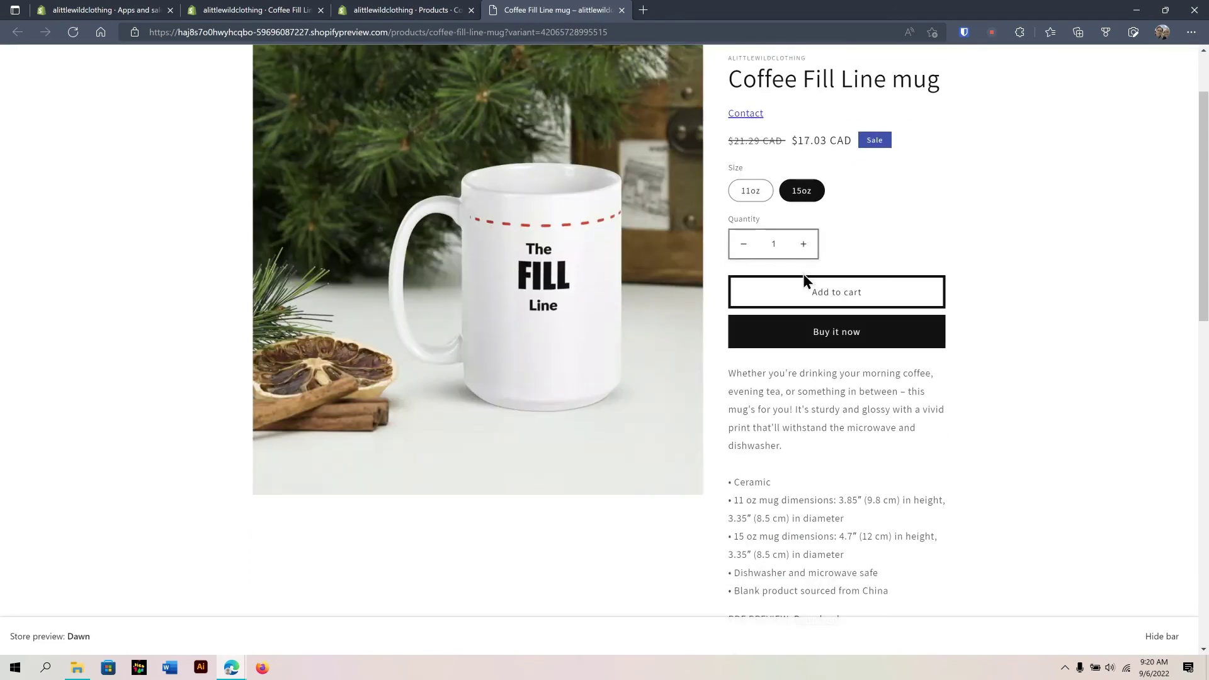
click(911, 329)
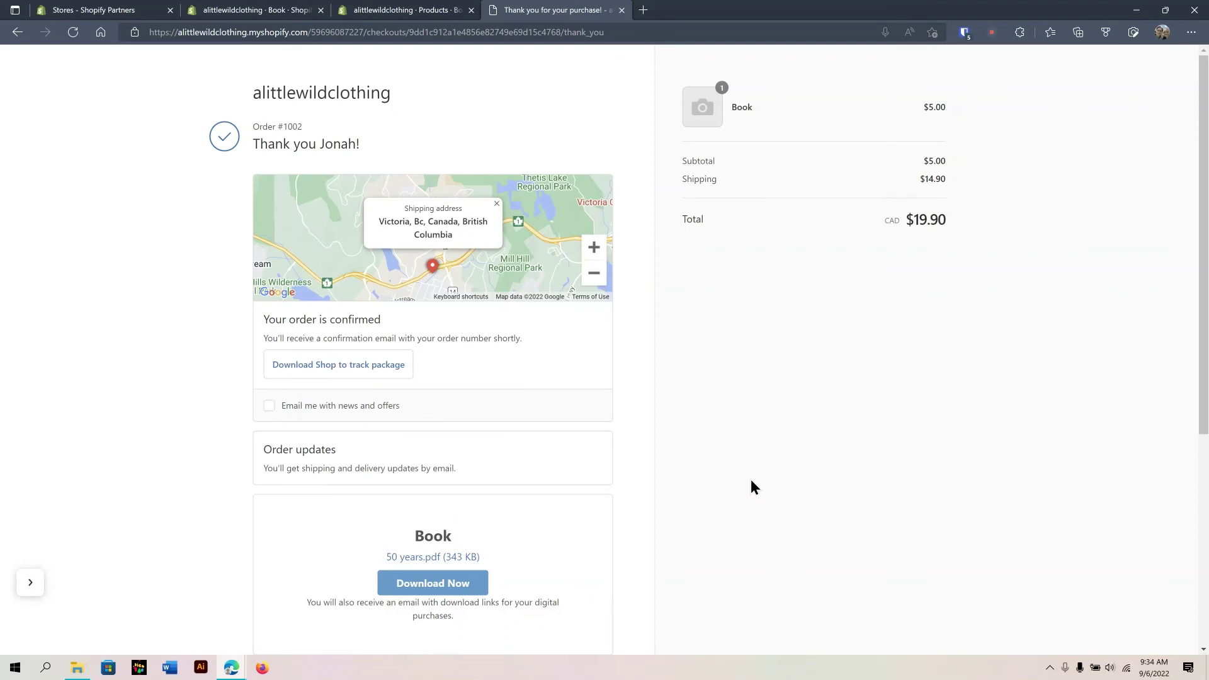
scroll(730, 464, down, 2)
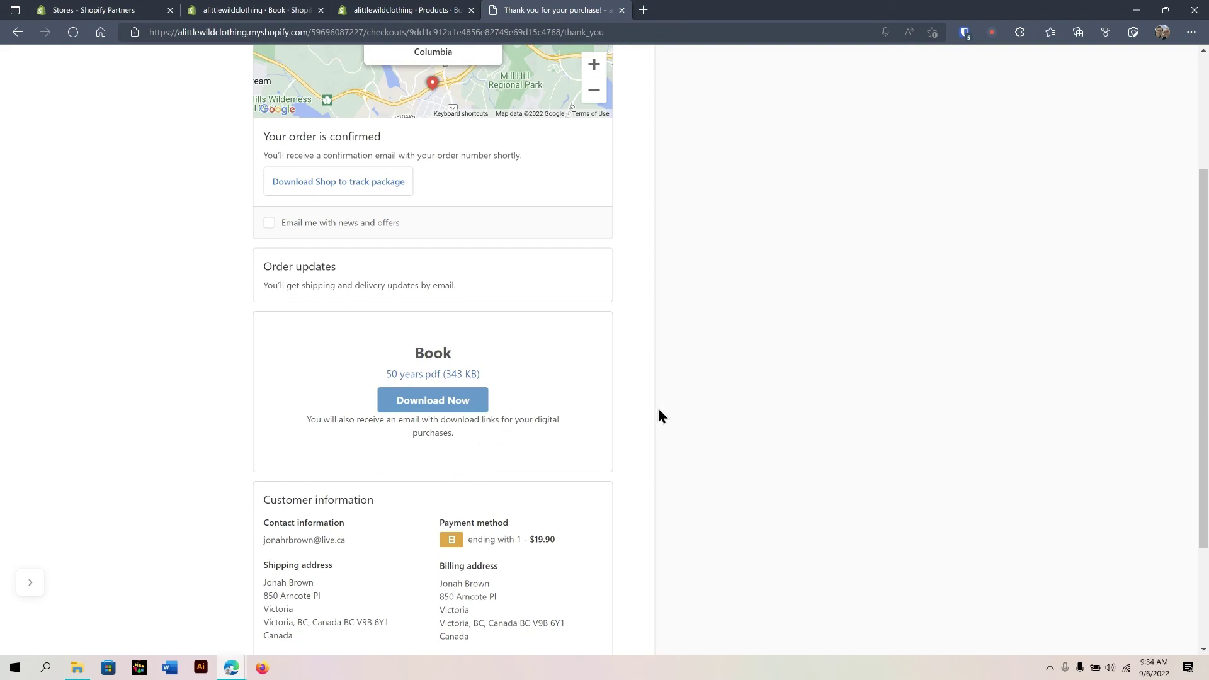
scroll(658, 414, up, 2)
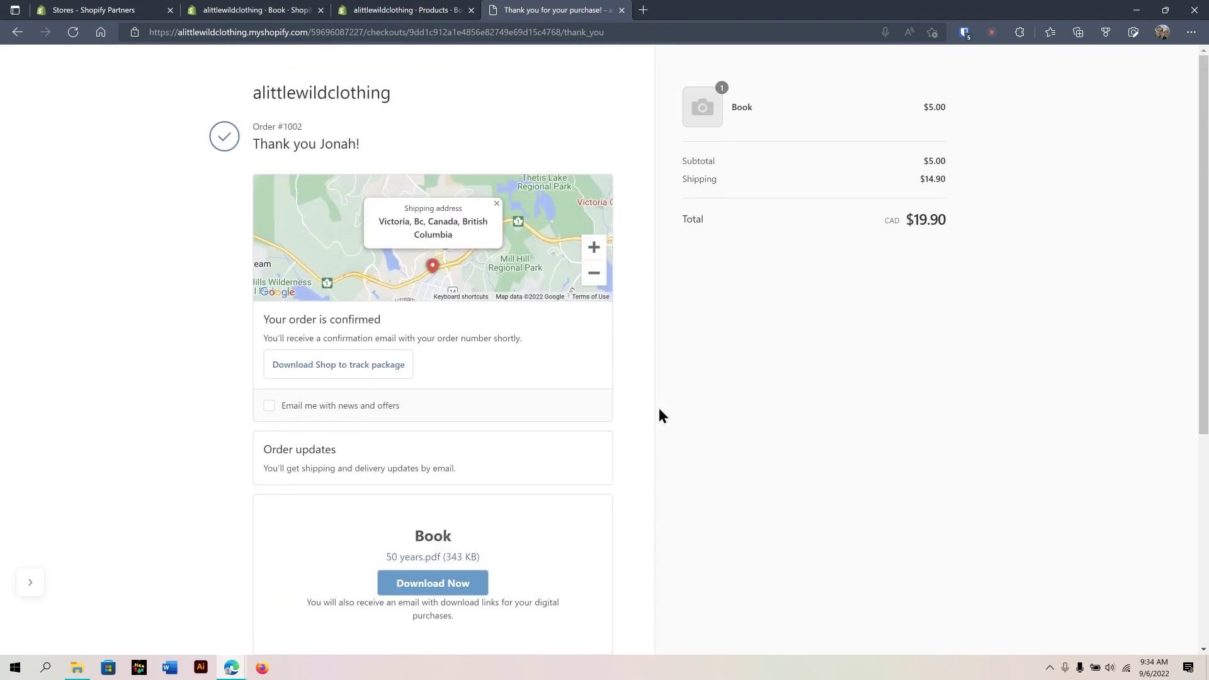